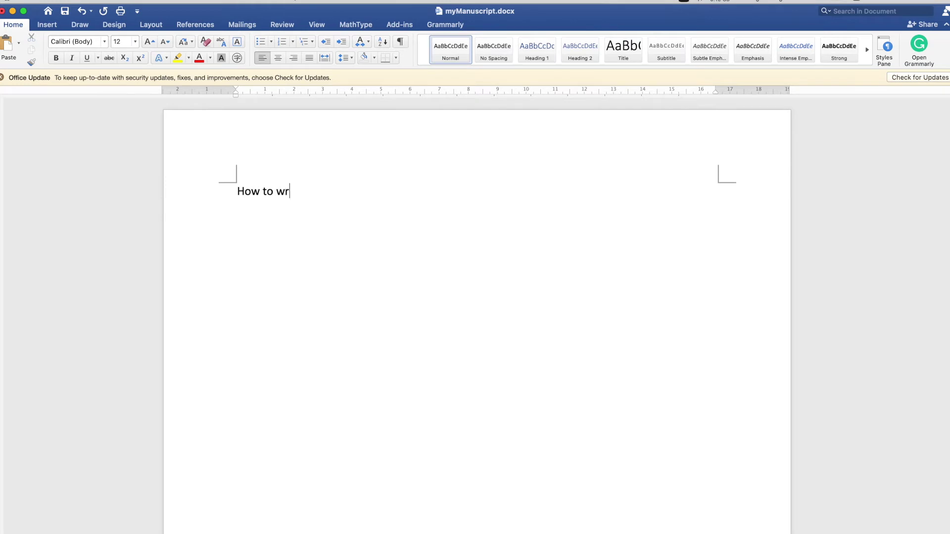
Type the title 'How to write an equation?', fixing the typo, and add an empty equation below it.
text(an equation)
key(BackSpace)
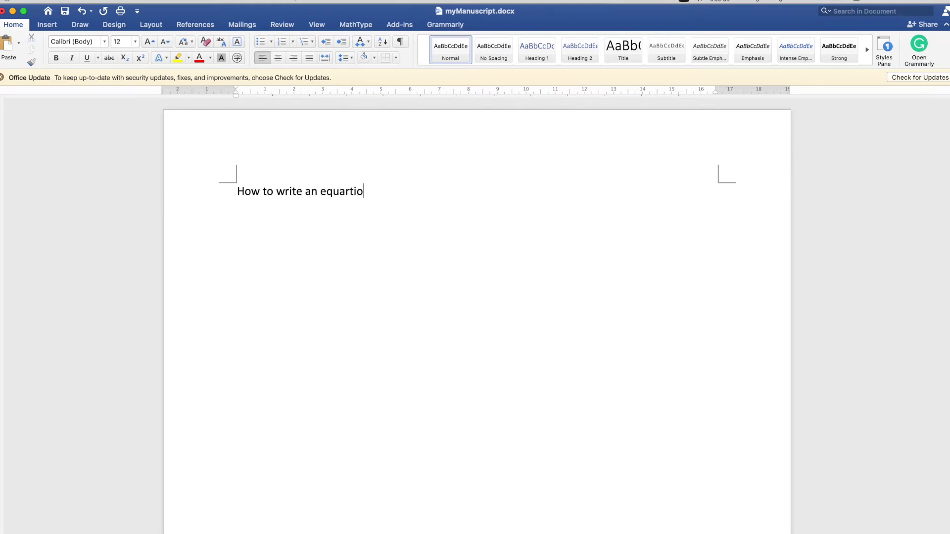
key(BackSpace)
key(BackSpace)
key(BackSpace)
text(r)
text(ion?)
key(Return)
key(ctrl+equal)
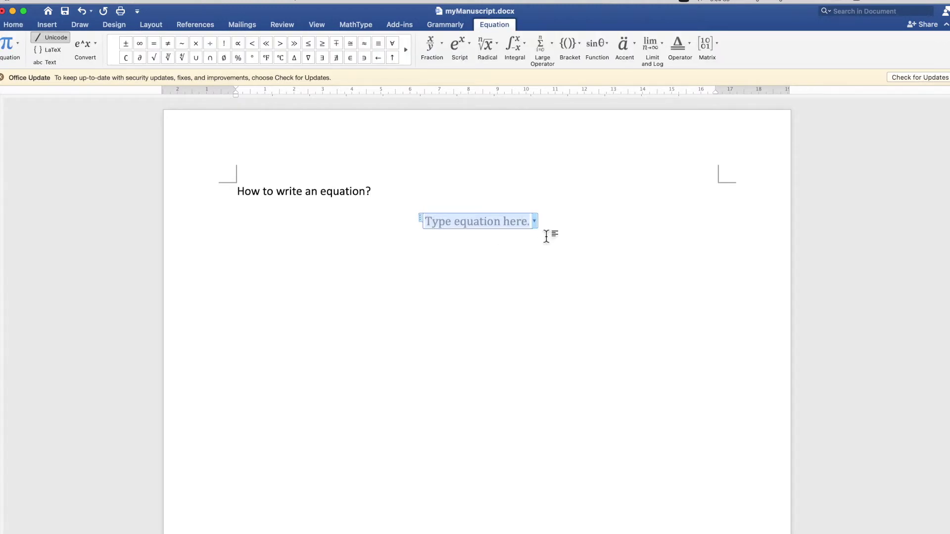
Replace the empty placeholder with a new equation y = e^3 from Insert > Equation, starting another equation below.
click(564, 225)
key(BackSpace)
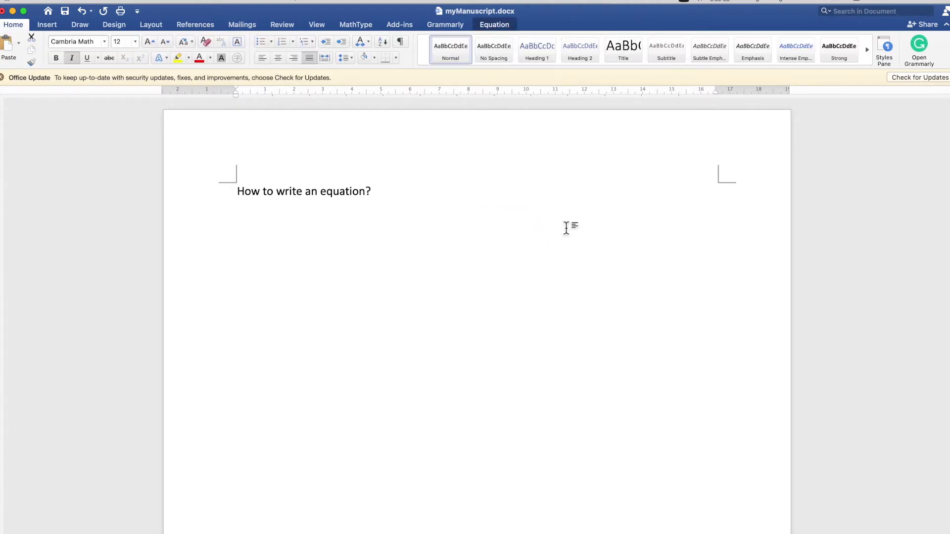
click(133, 1)
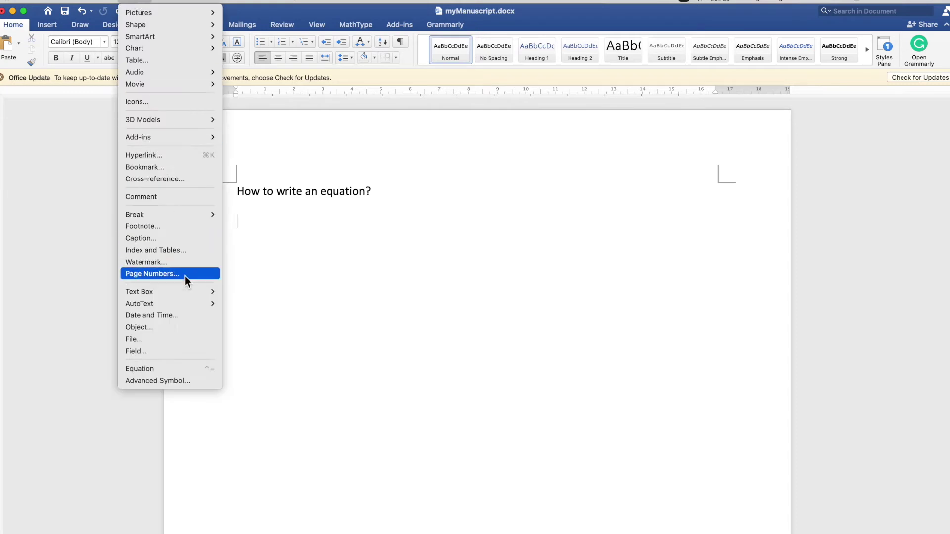
click(168, 370)
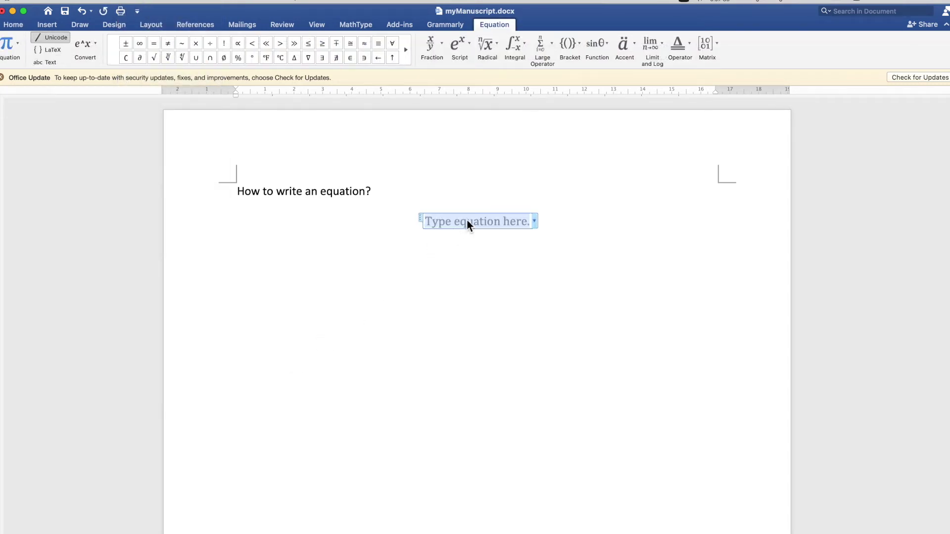
text(y )
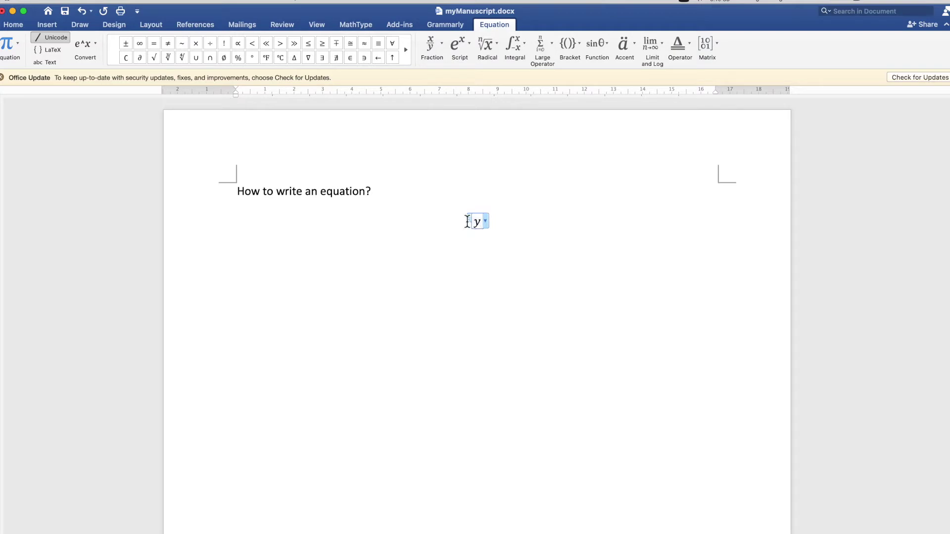
text(= e)
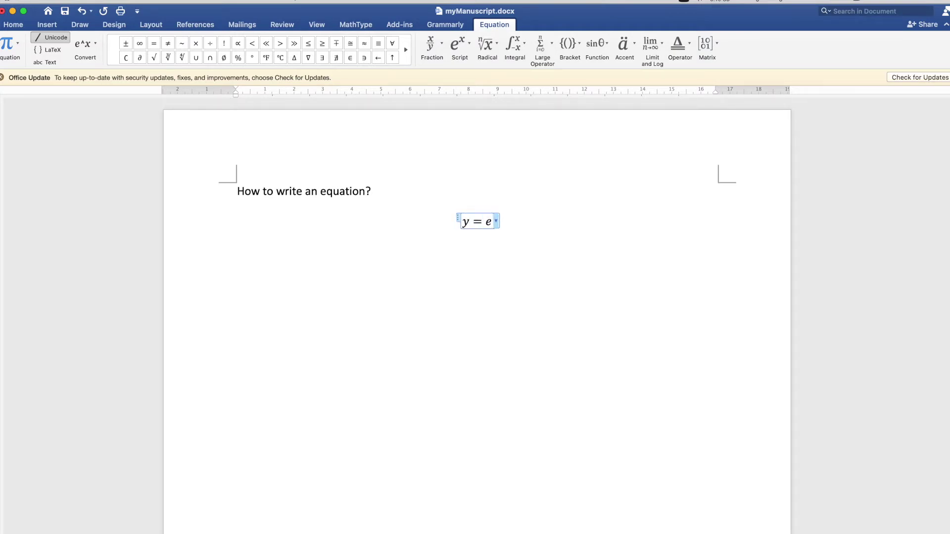
text(^3)
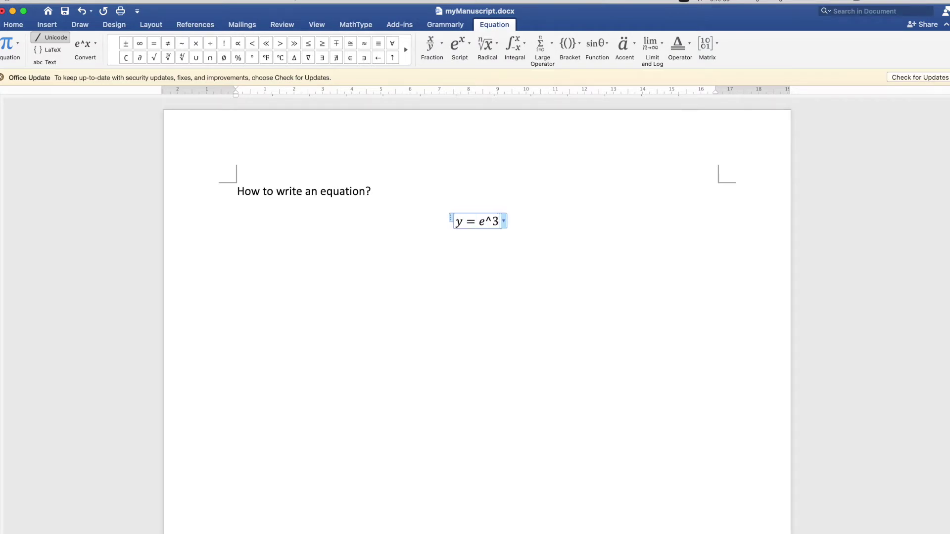
key(Return)
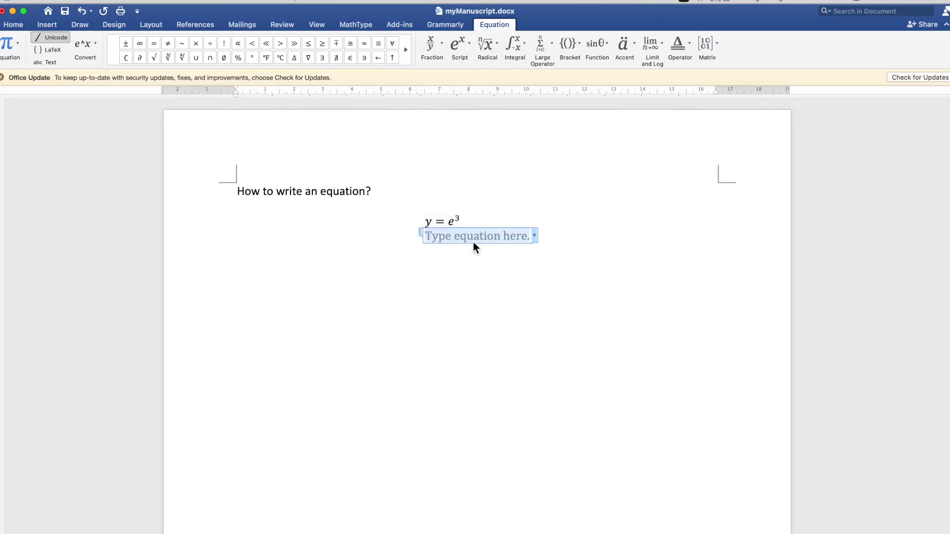
Enter y = 2 + e³ using a Superscript template for the exponent, then leave the equation.
text(y)
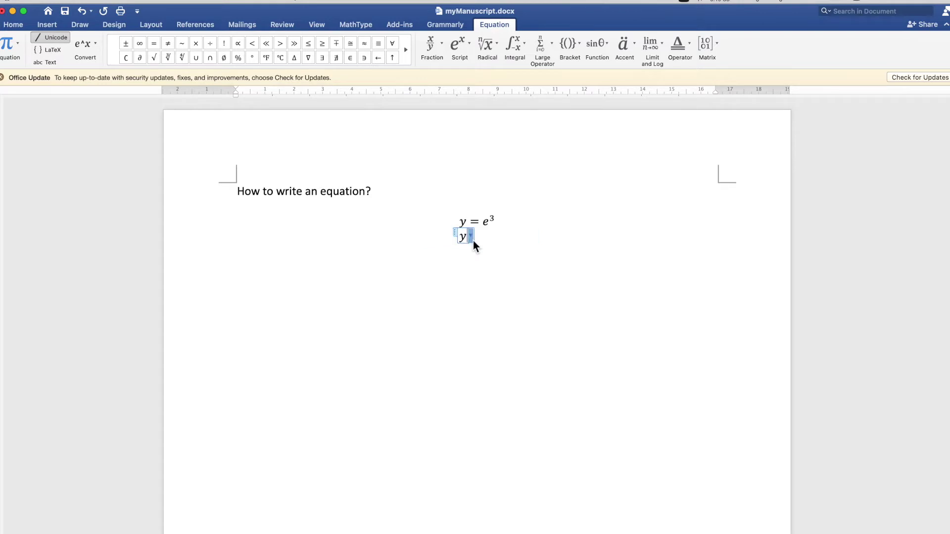
text( = 2 +)
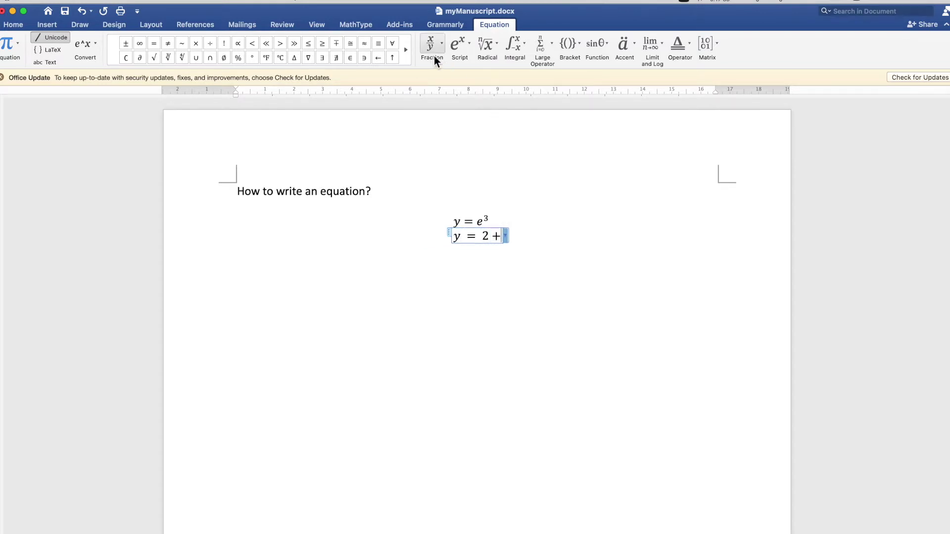
click(468, 48)
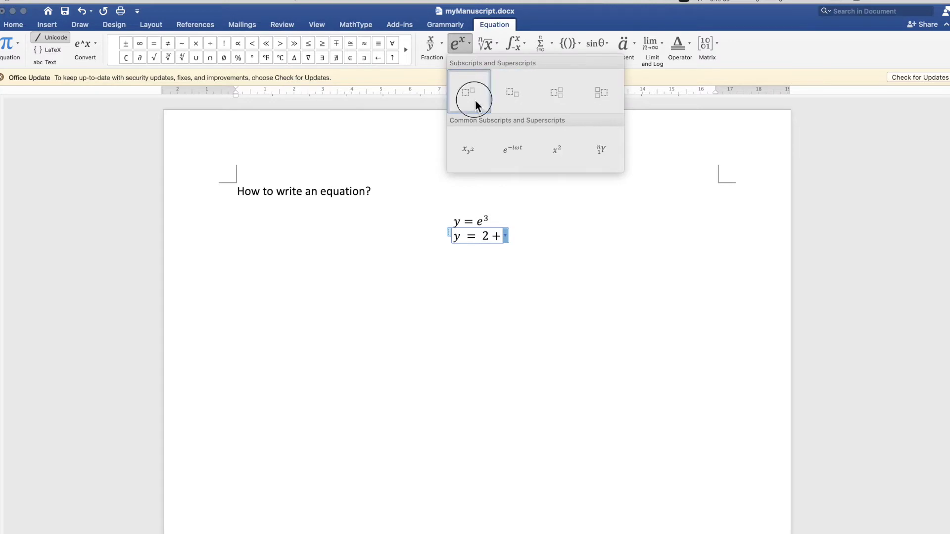
click(475, 100)
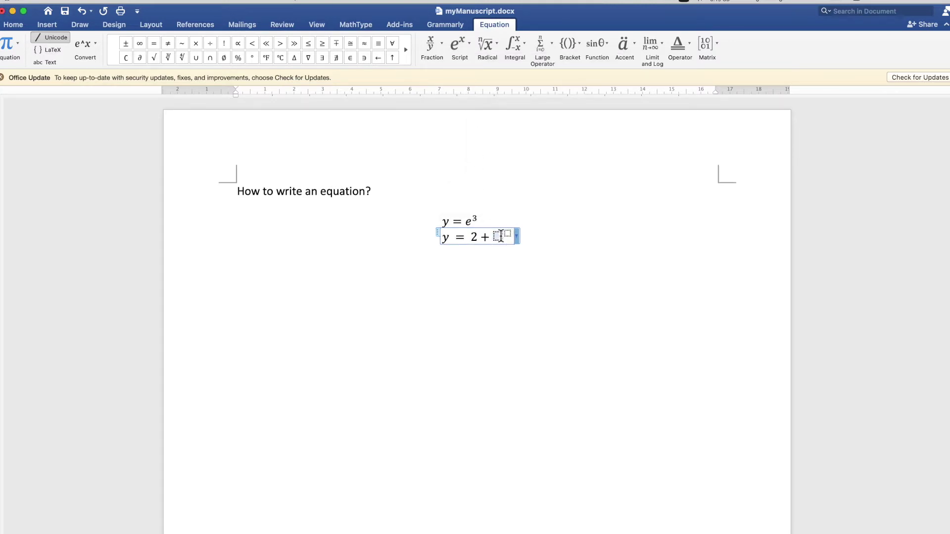
text(e)
key(Right)
text(3)
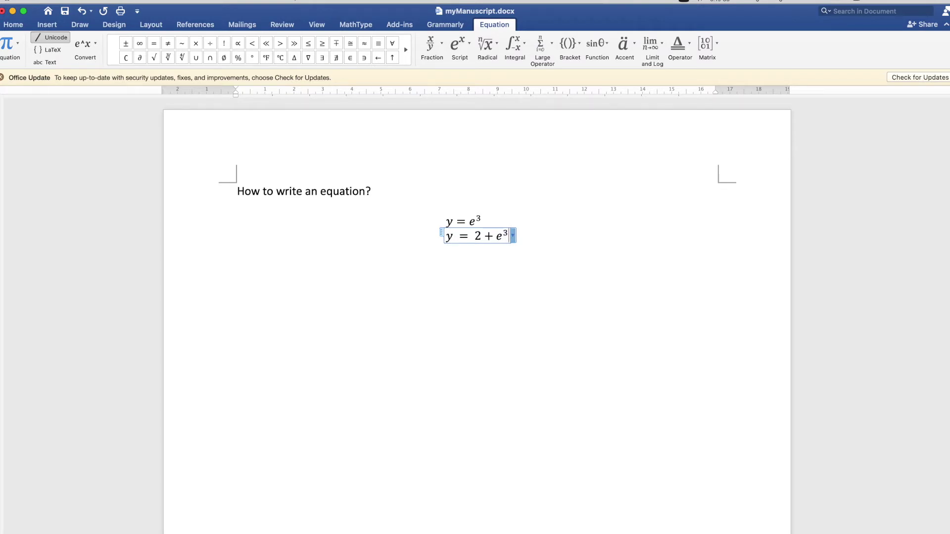
key(Down)
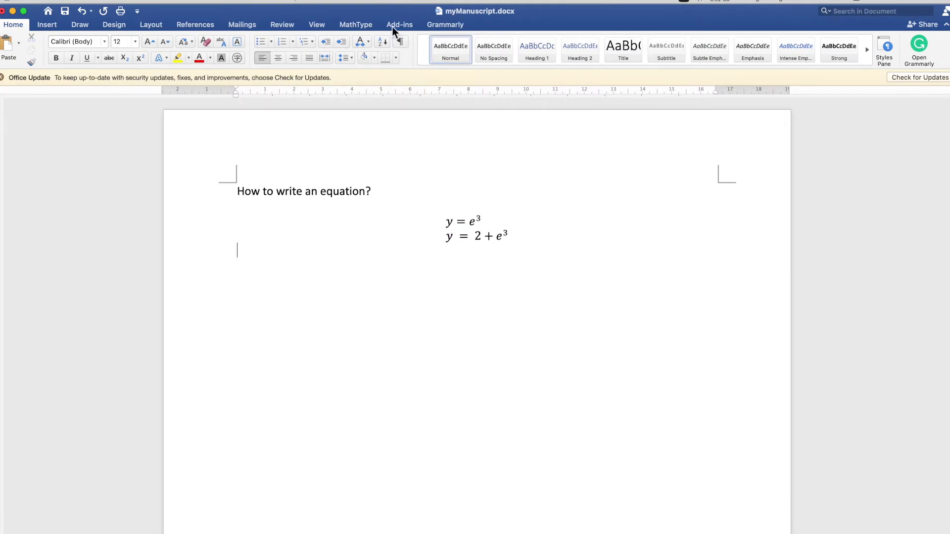
Add a third equation, u = v + 3g^3, on the empty line below the others.
click(493, 238)
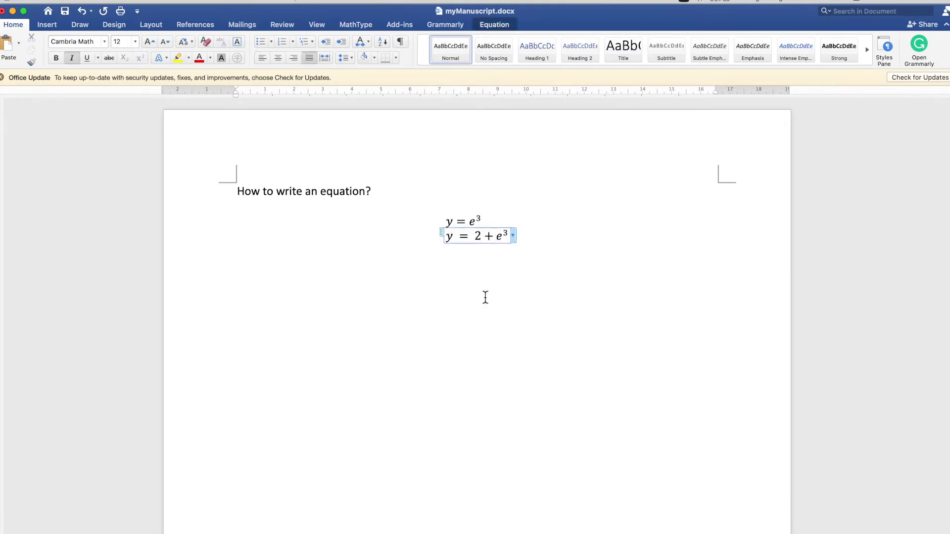
click(467, 318)
key(ctrl+equal)
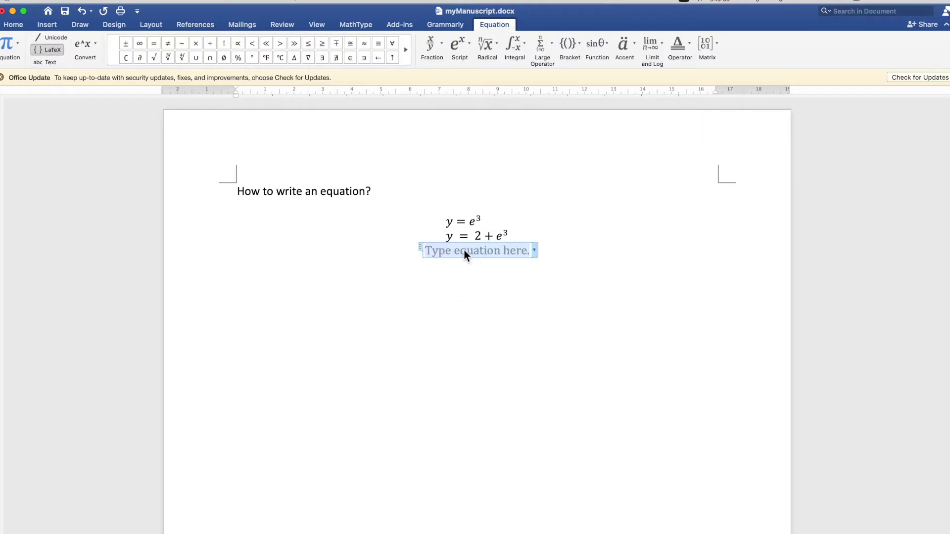
text(u = )
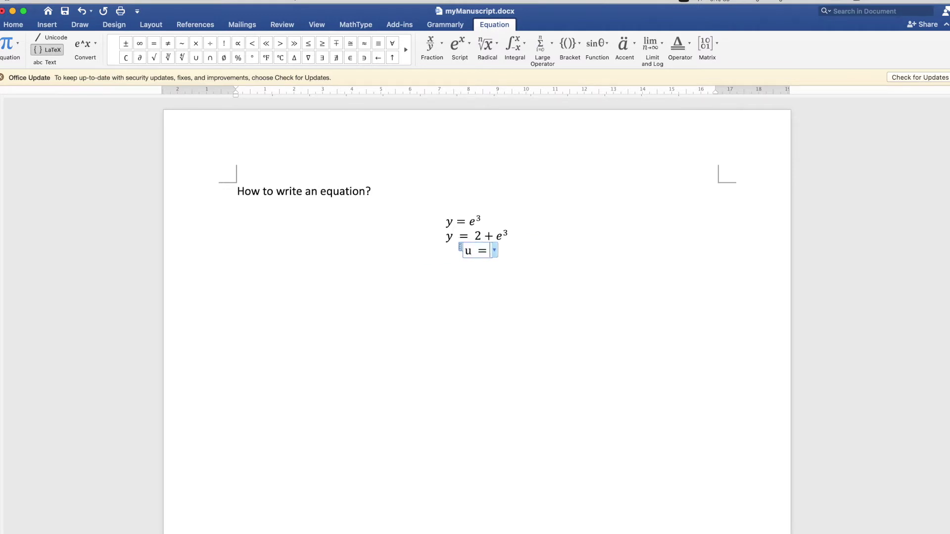
text(v)
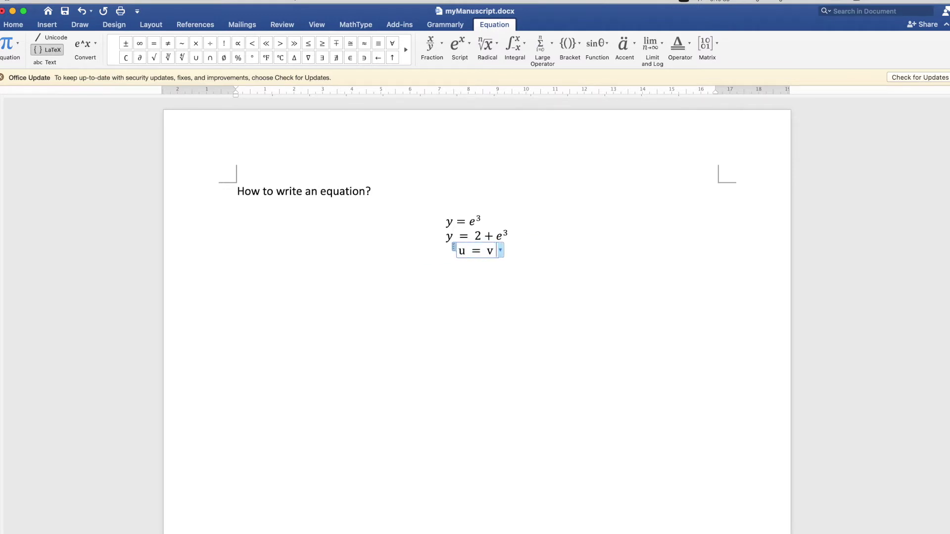
text( + 3g^3)
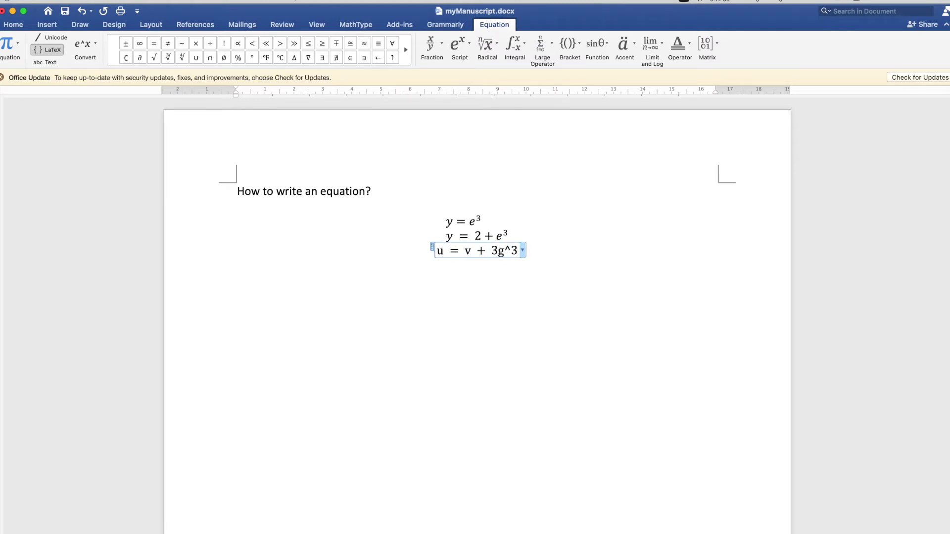
key(Return)
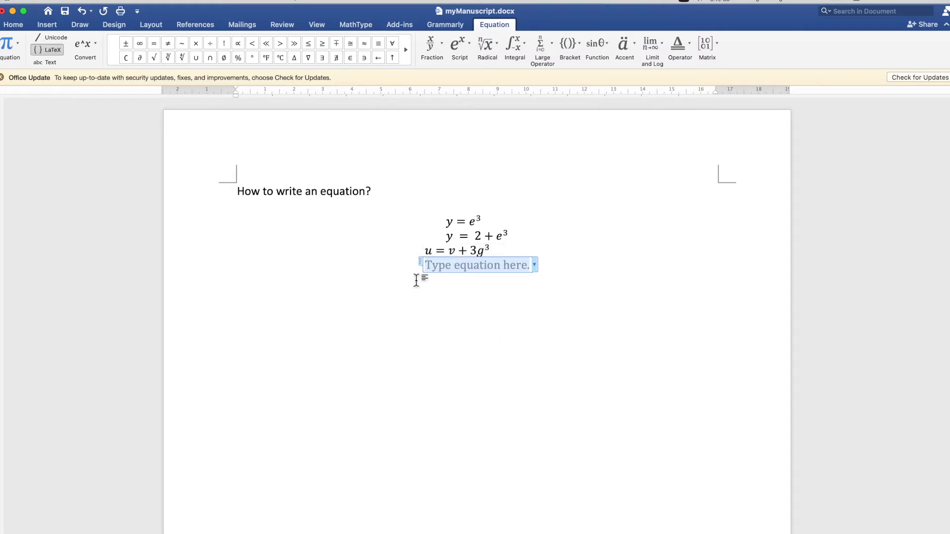
Delete the leftover empty equation placeholder and place the caret on the blank line below.
click(558, 271)
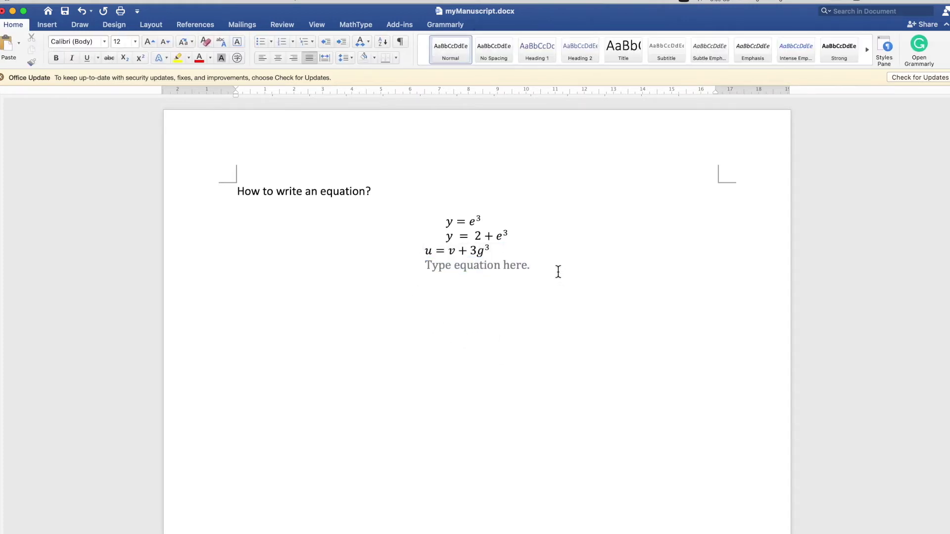
key(BackSpace)
key(BackSpace)
click(476, 340)
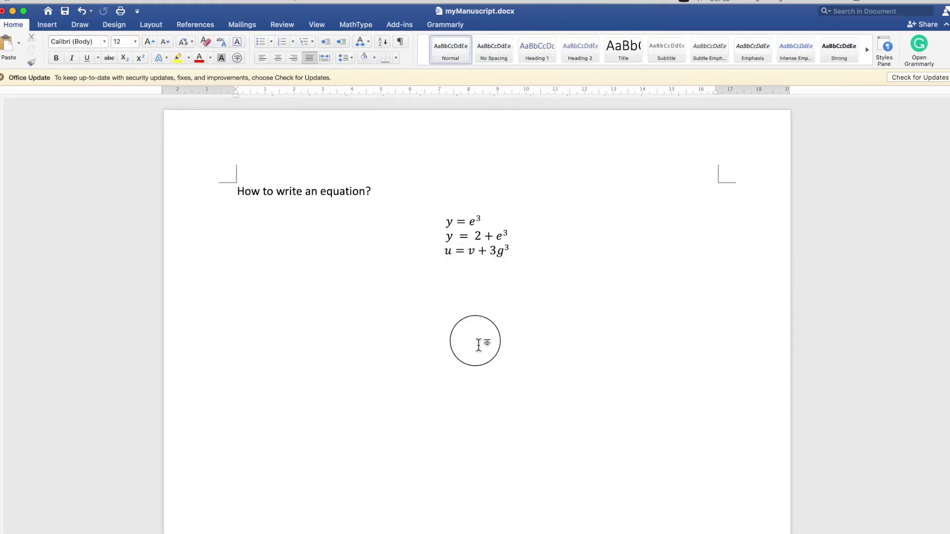
click(470, 256)
click(446, 319)
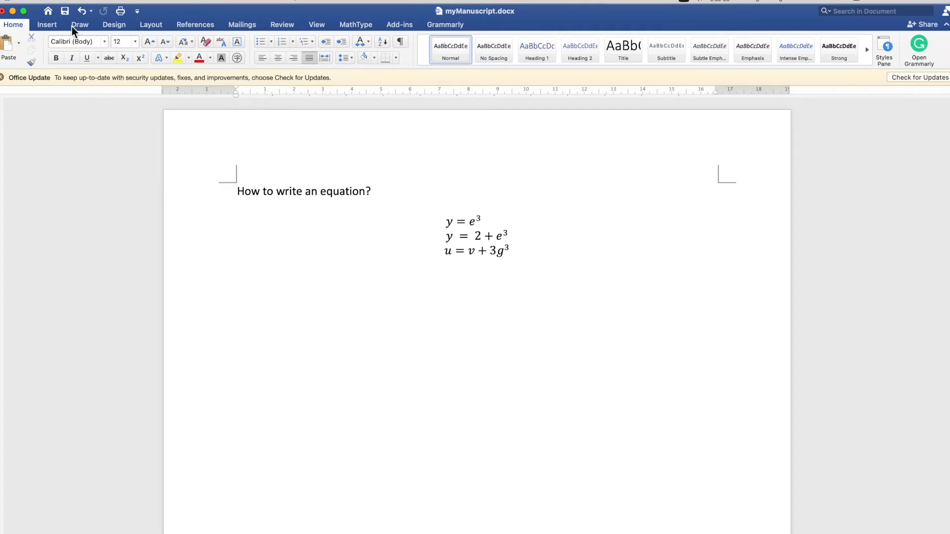
Insert a 2×1 table and drag its column divider right for a wide left, narrow right cell.
click(55, 26)
click(87, 45)
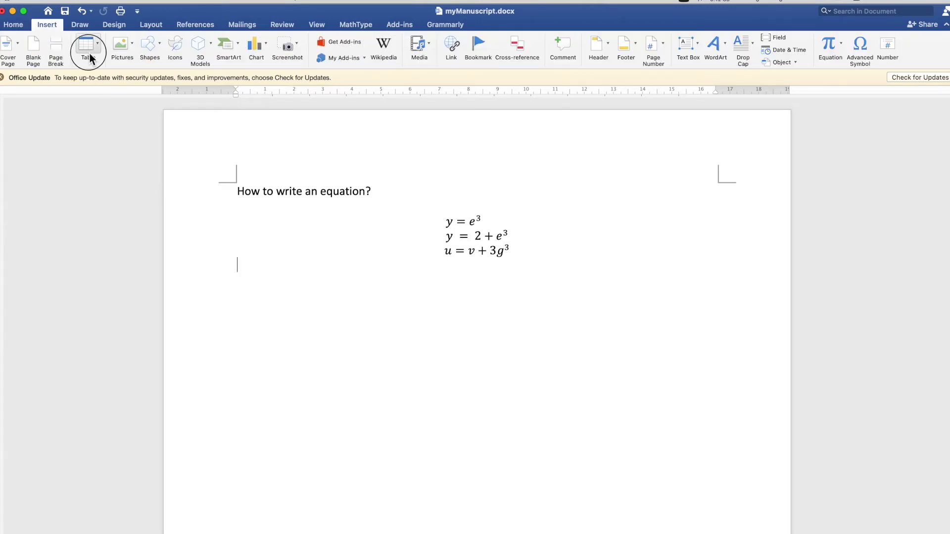
click(99, 74)
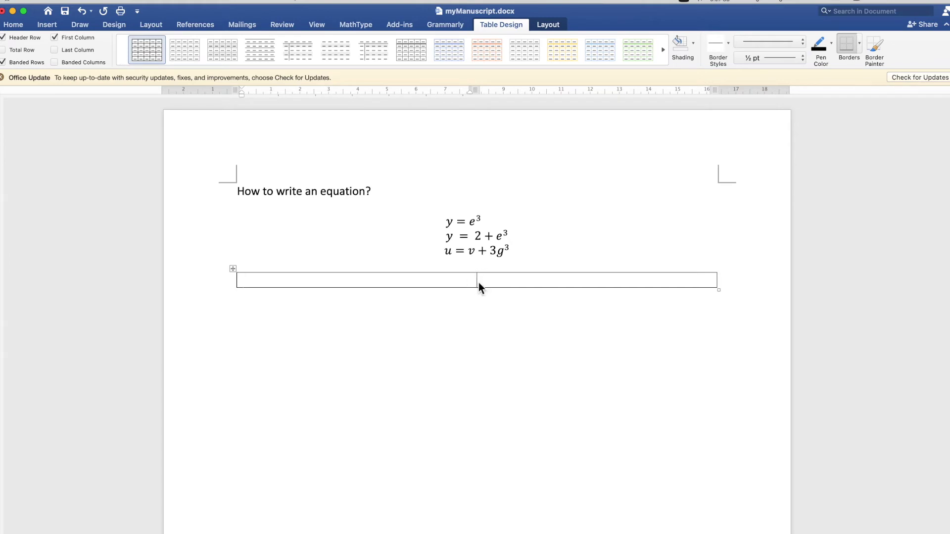
drag(479, 281, 661, 289)
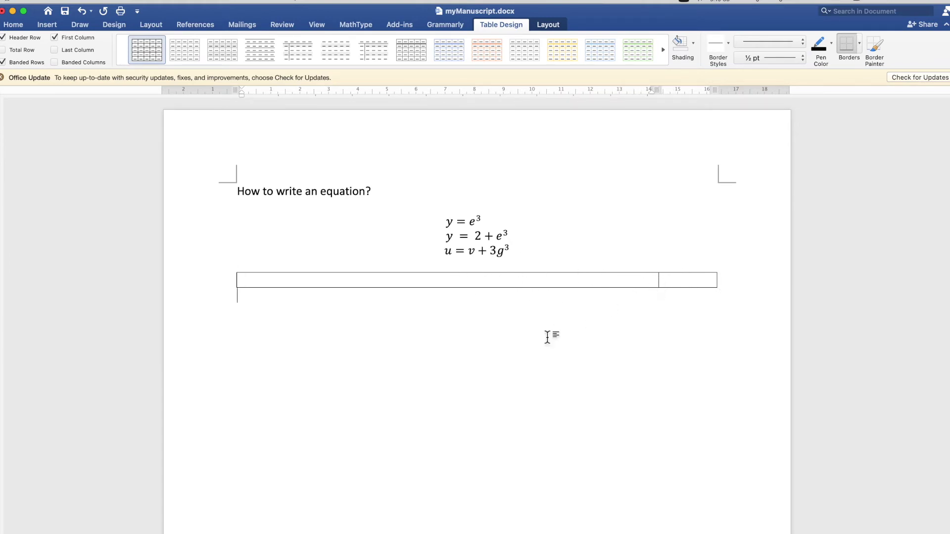
click(455, 313)
click(354, 288)
Enter the equation y = ax + 3 in the table's left cell.
key(ctrl+equal)
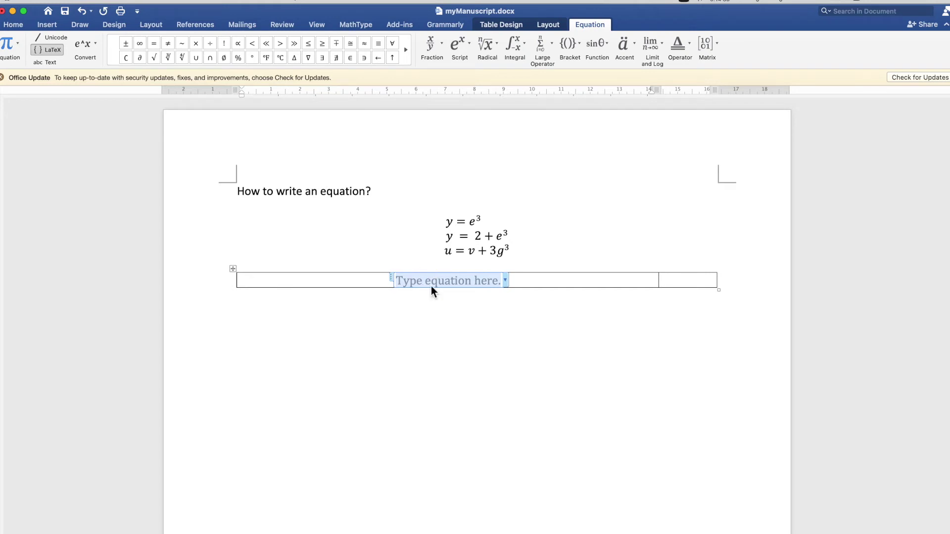
text(y)
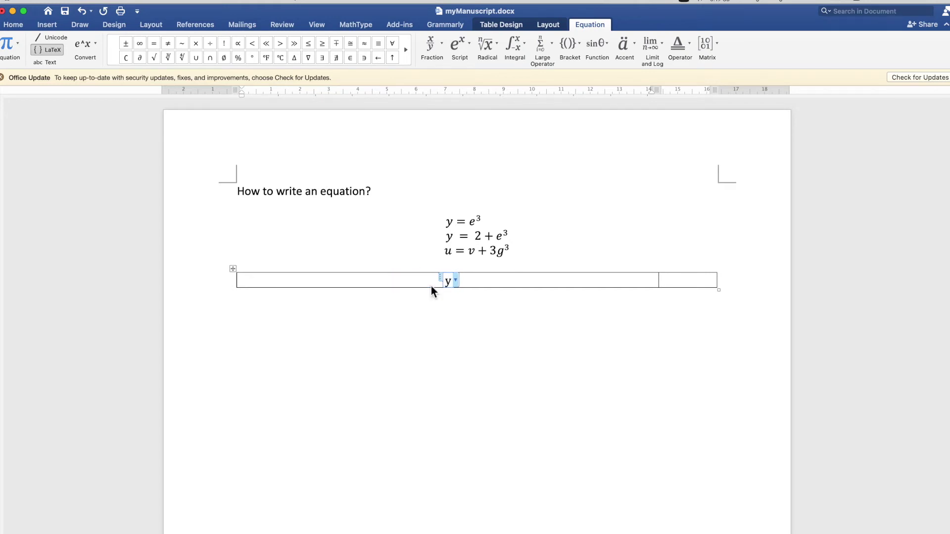
text( = ax)
key(BackSpace)
text(*)
key(BackSpace)
text(x+3)
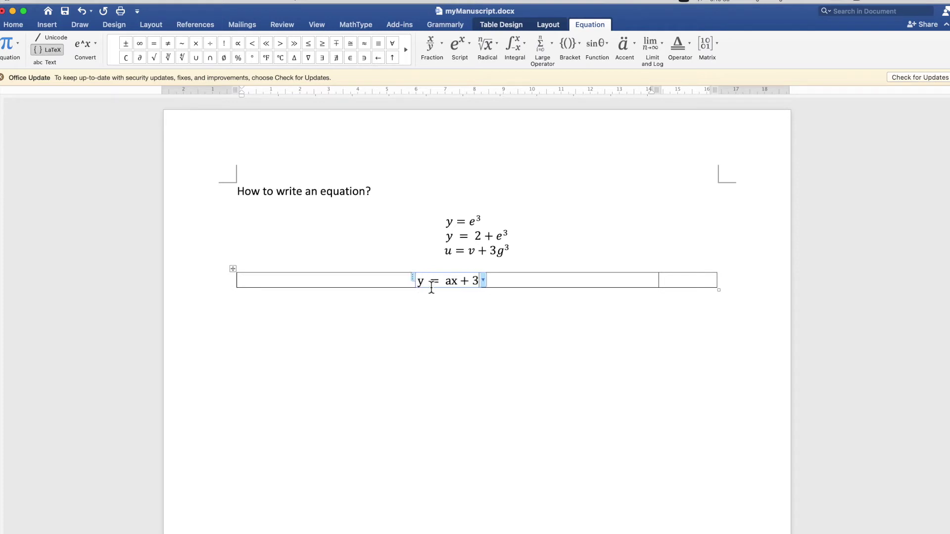
Set the equation's justification to Left and exit equation editing.
right_click(486, 287)
mouse_move(520, 385)
mouse_move(530, 366)
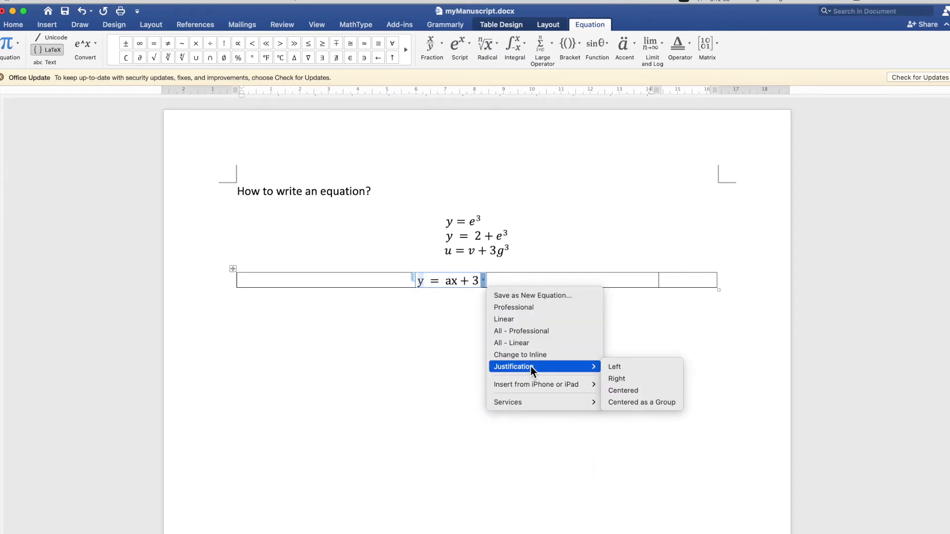
click(628, 366)
click(393, 350)
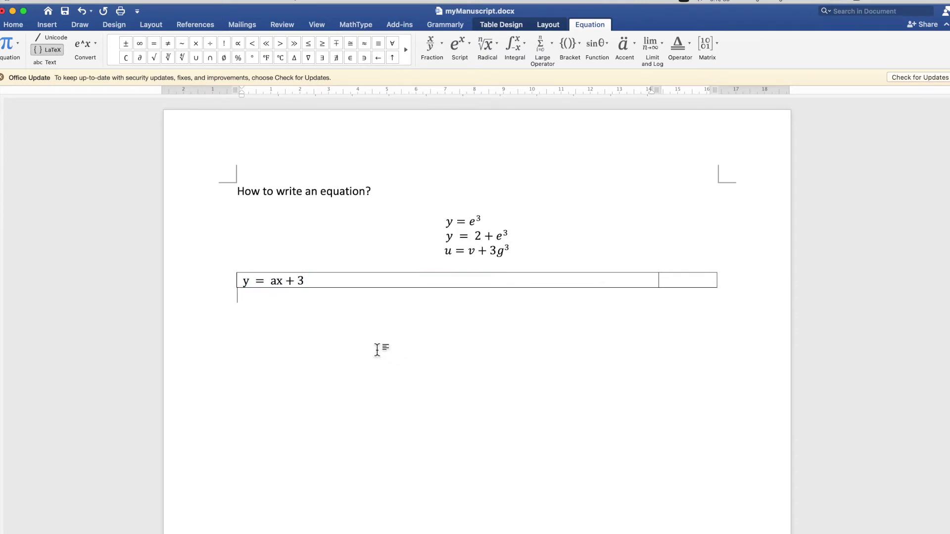
click(696, 278)
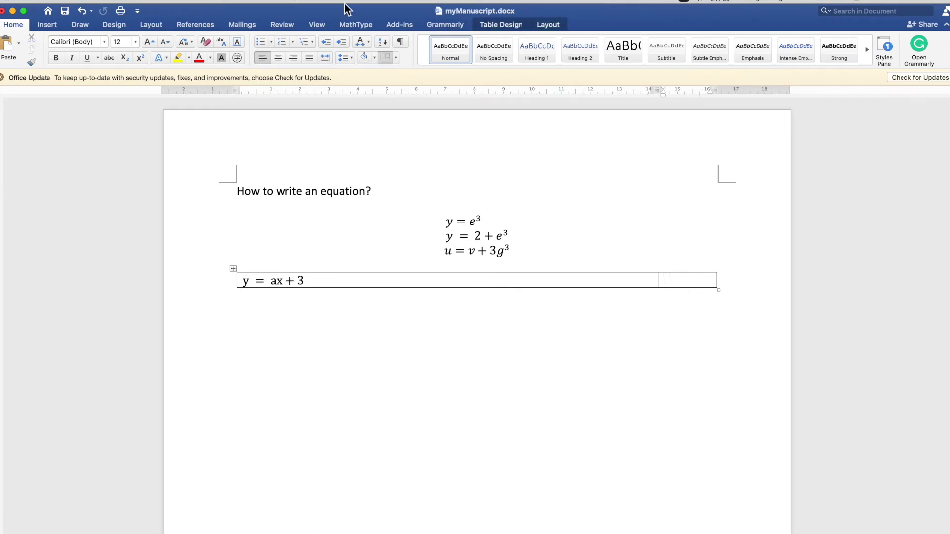
Insert a caption with label Equation and 1, 2, 3 numbering, showing only the number 1.
click(211, 25)
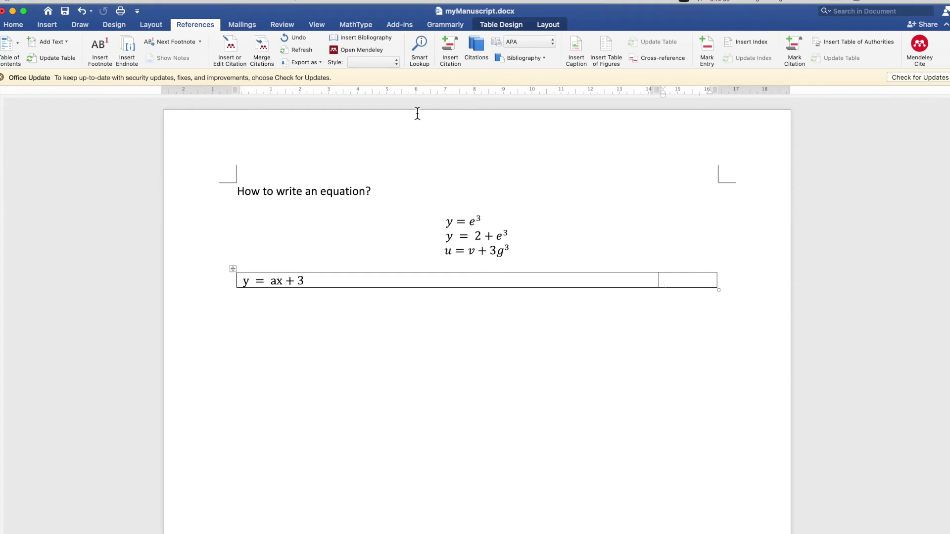
click(582, 48)
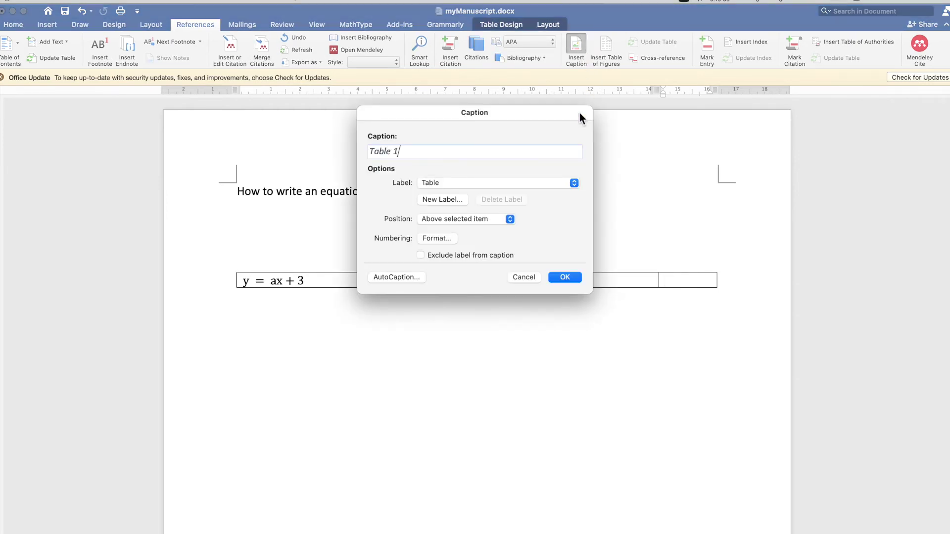
click(483, 185)
click(494, 164)
click(450, 239)
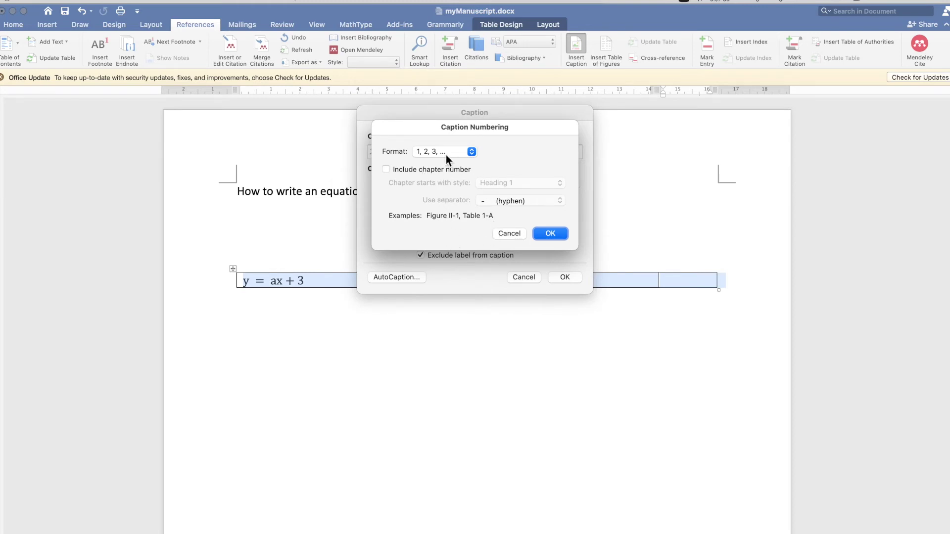
click(471, 152)
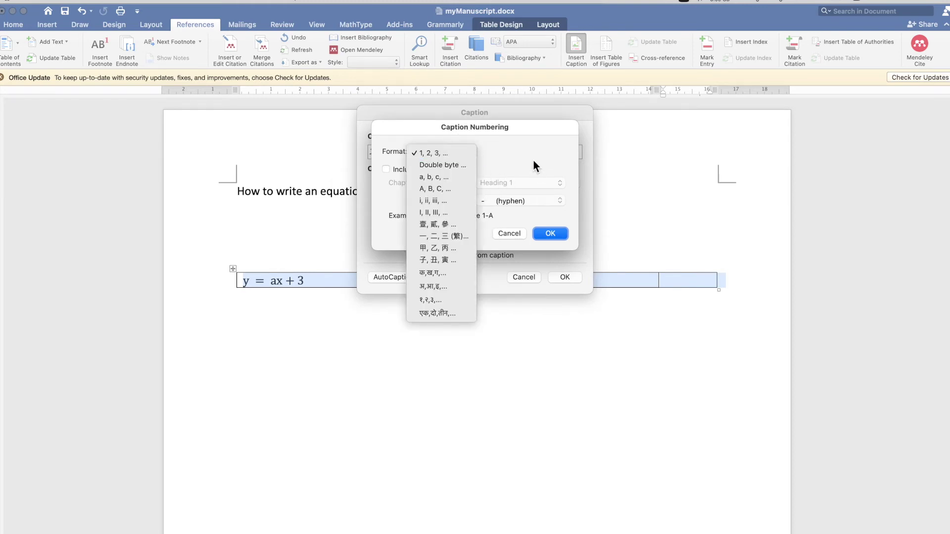
click(495, 163)
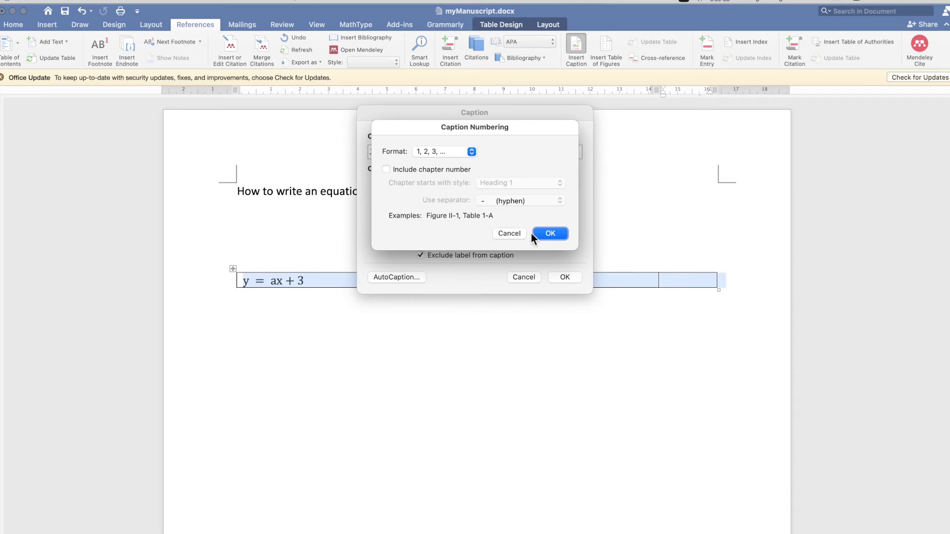
click(556, 236)
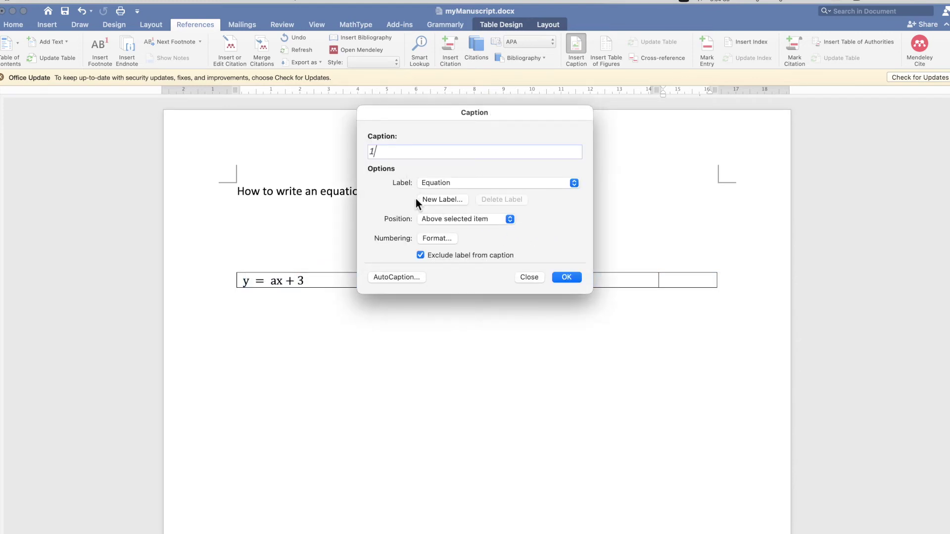
click(567, 278)
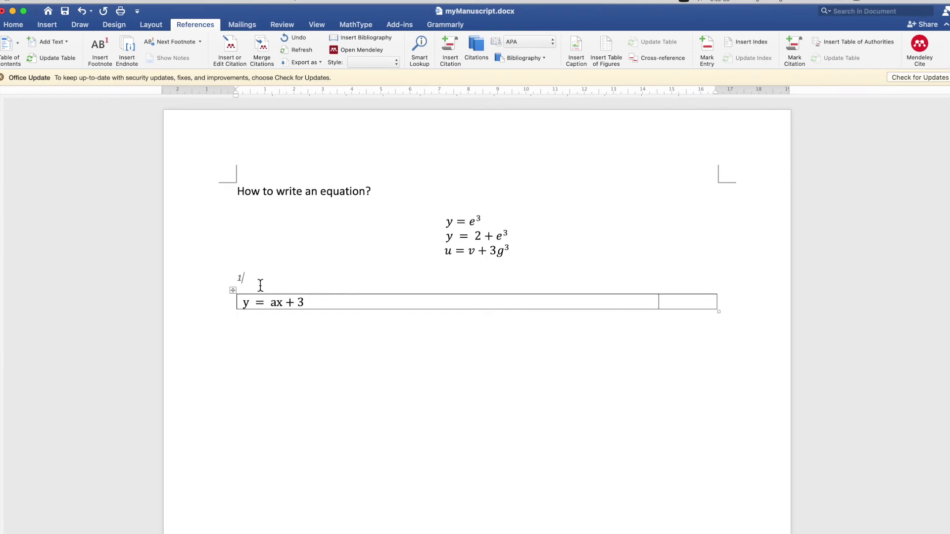
Drag the caption number 1 into the table's right cell beside y = ax + 3.
click(247, 283)
click(233, 289)
drag(237, 281, 687, 306)
click(239, 302)
click(234, 292)
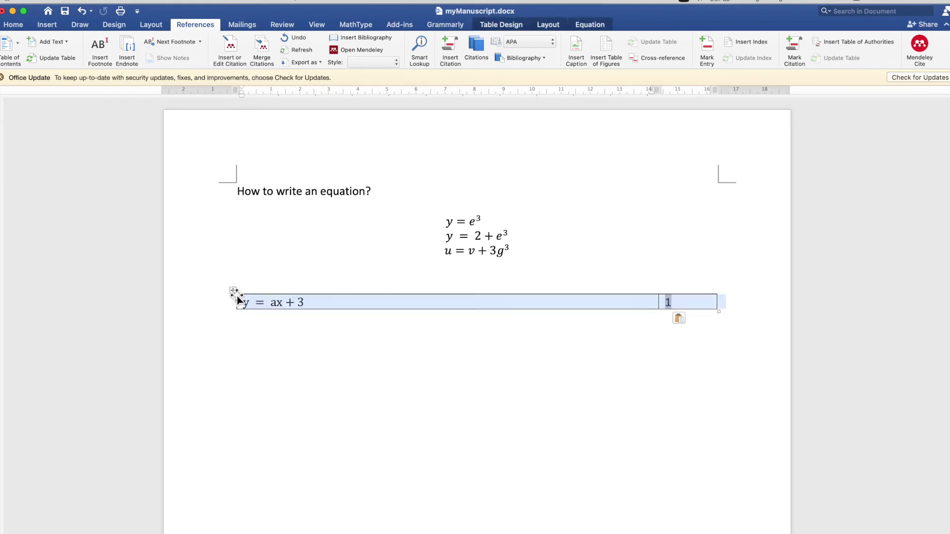
click(13, 25)
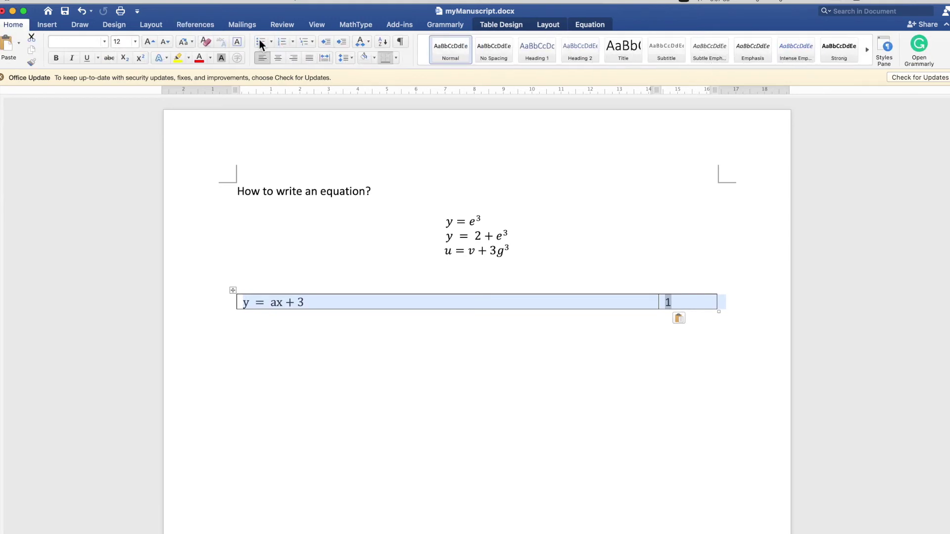
click(395, 57)
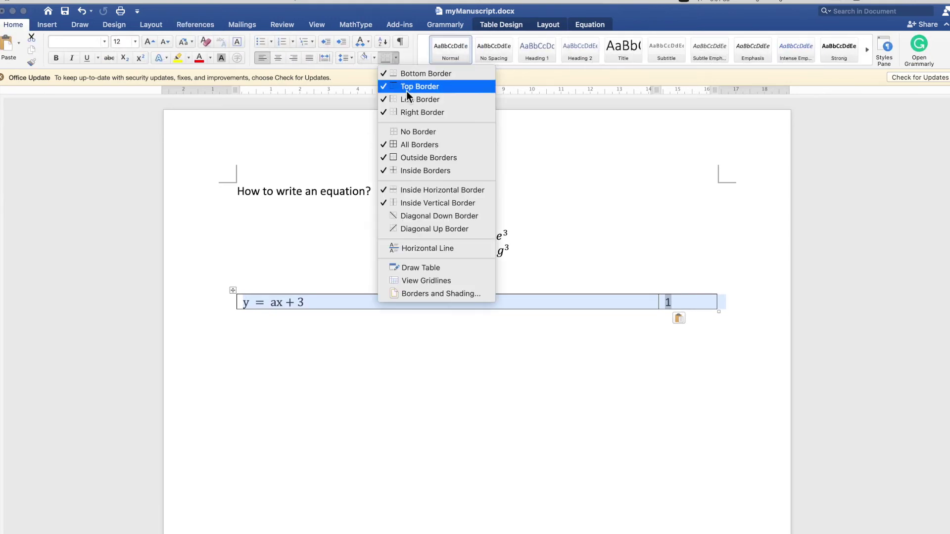
click(420, 132)
click(424, 352)
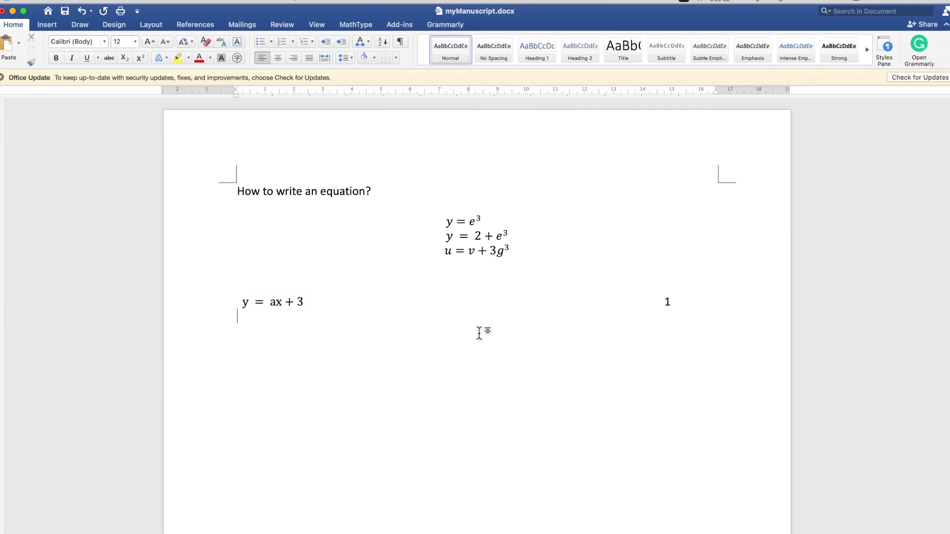
double_click(666, 303)
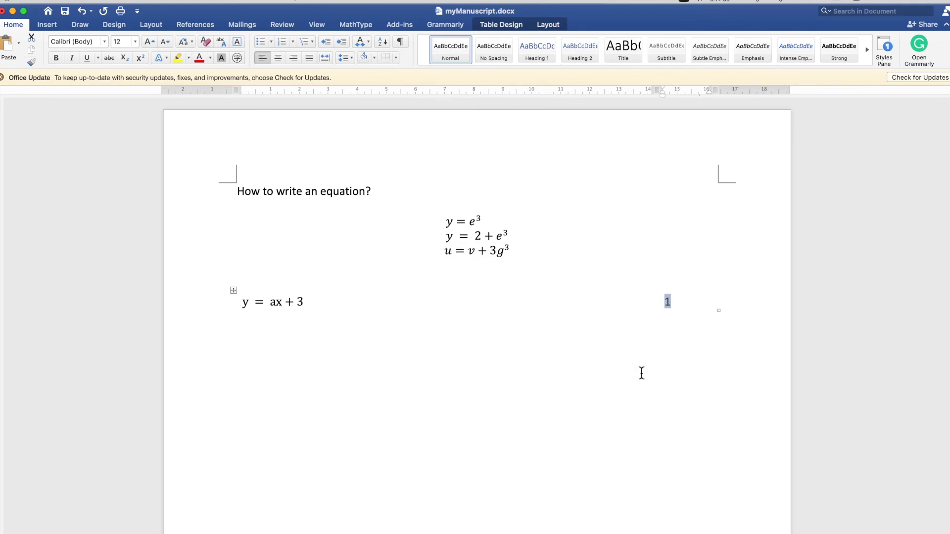
click(585, 374)
mouse_move(234, 291)
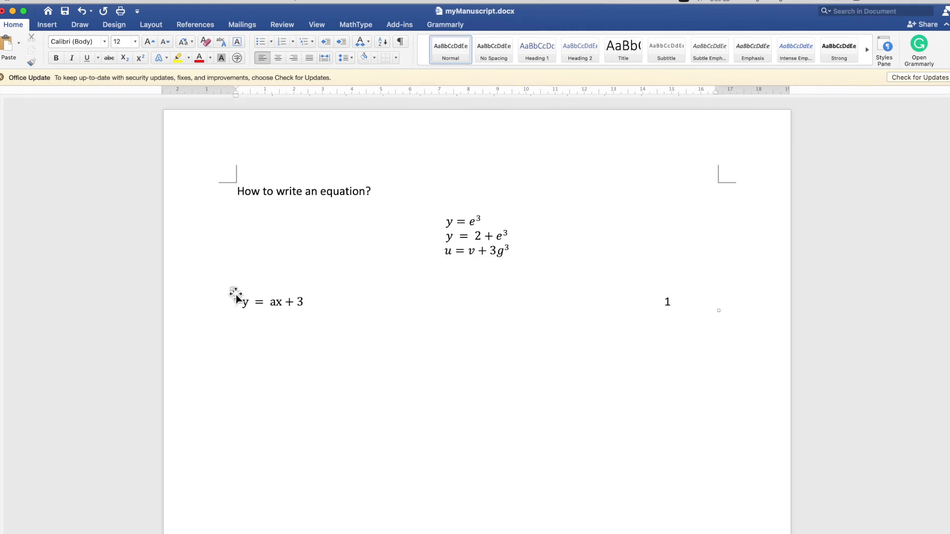
Copy the whole equation table and paste a duplicate row beneath it.
click(237, 291)
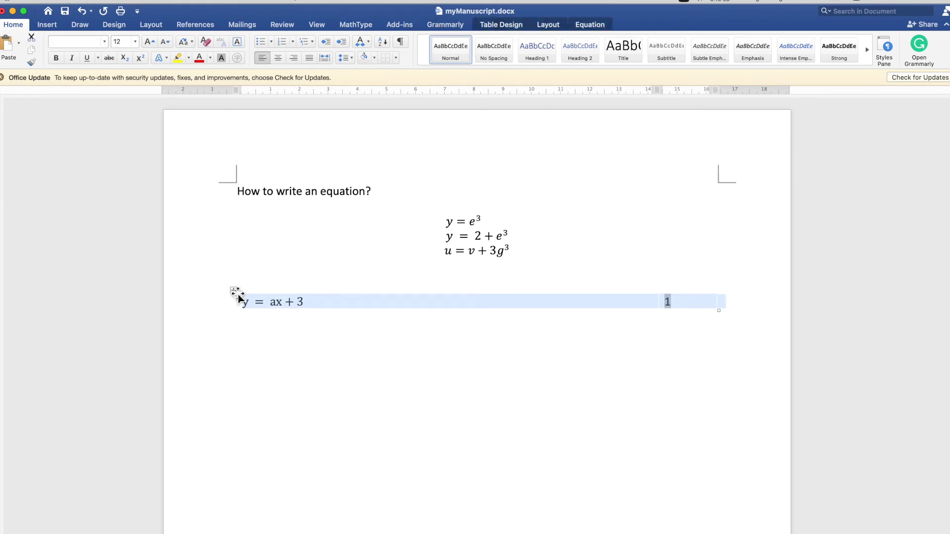
key(cmd+c)
click(303, 382)
key(cmd+v)
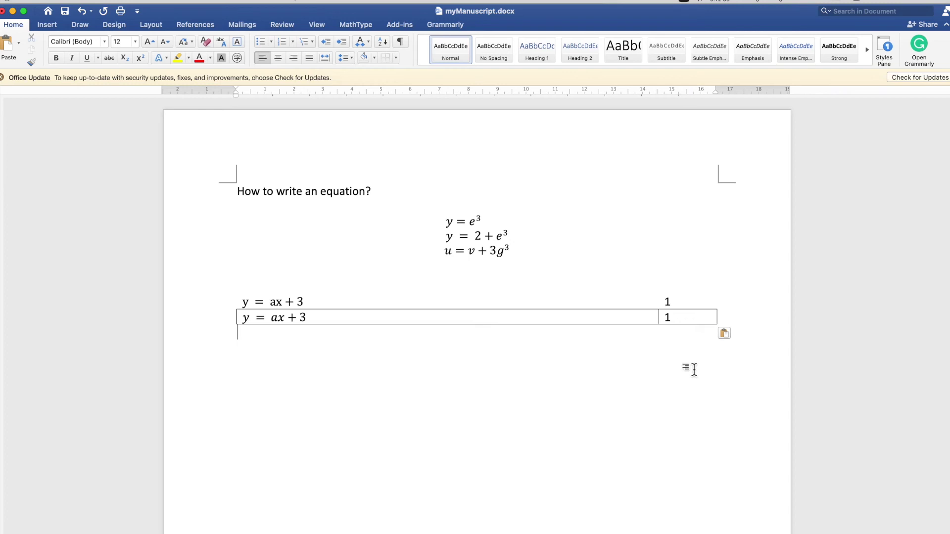
click(670, 318)
Select all and update fields so the pasted row's number becomes 2.
key(cmd+a)
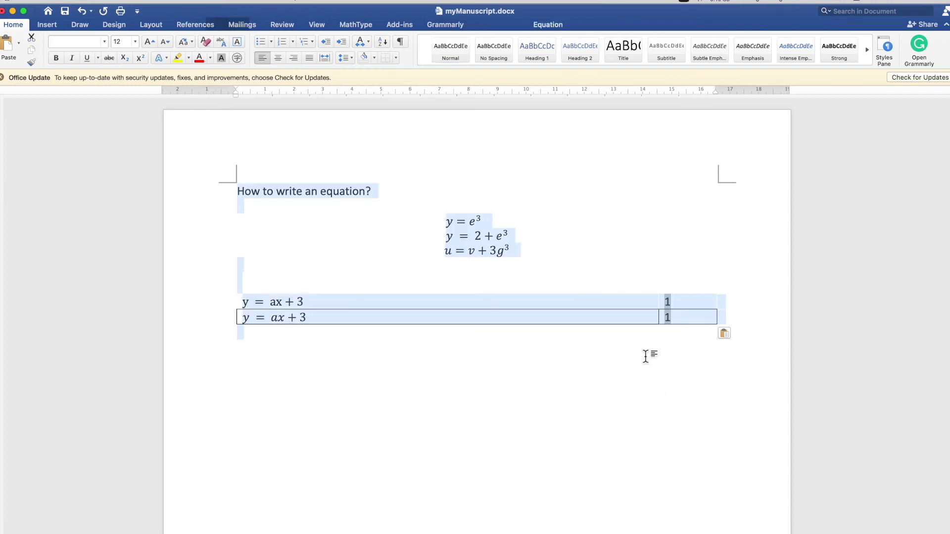
right_click(676, 321)
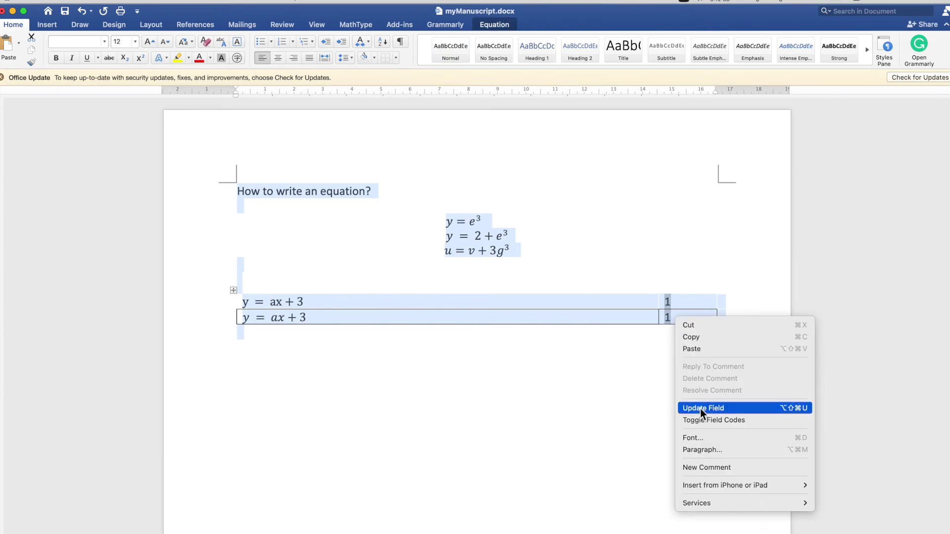
click(715, 409)
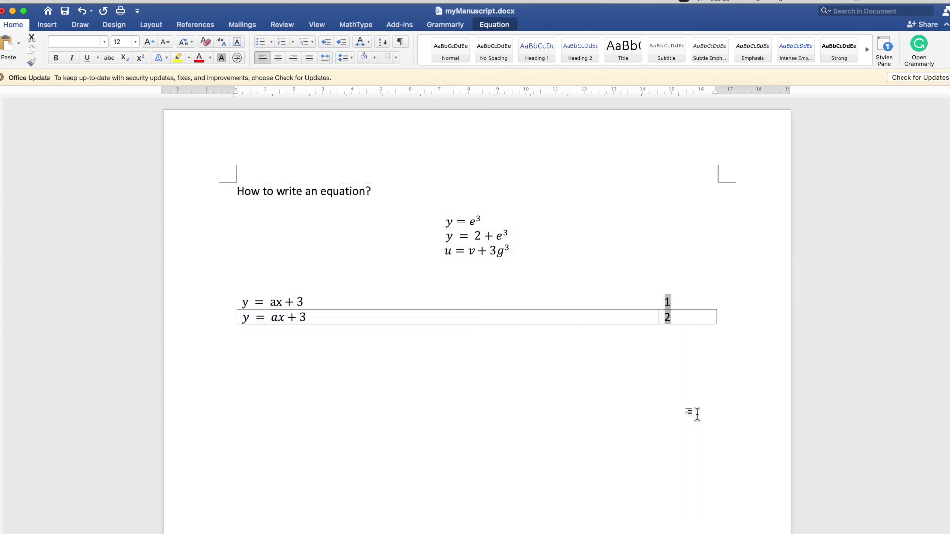
Select both numbered equation rows and paste copies of them below.
click(648, 381)
drag(648, 381, 275, 301)
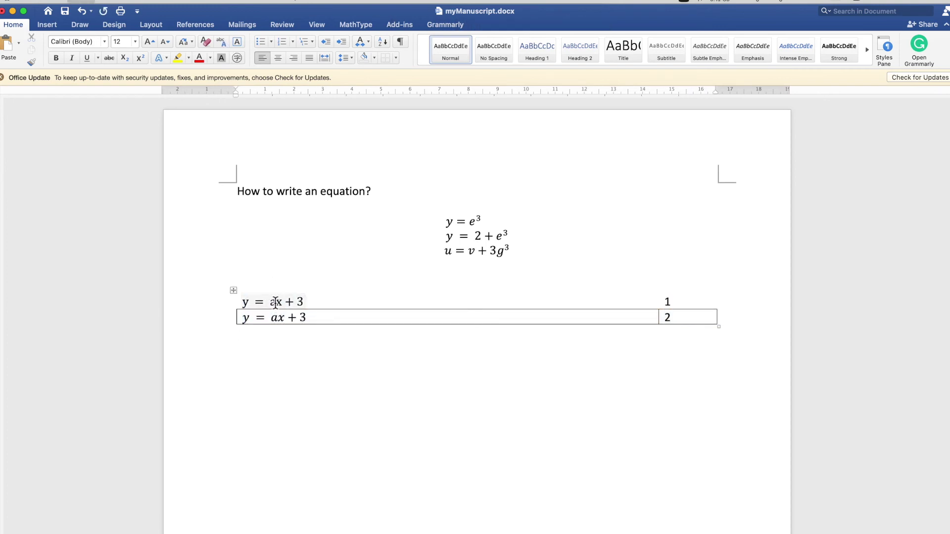
key(super+v)
key(super+v)
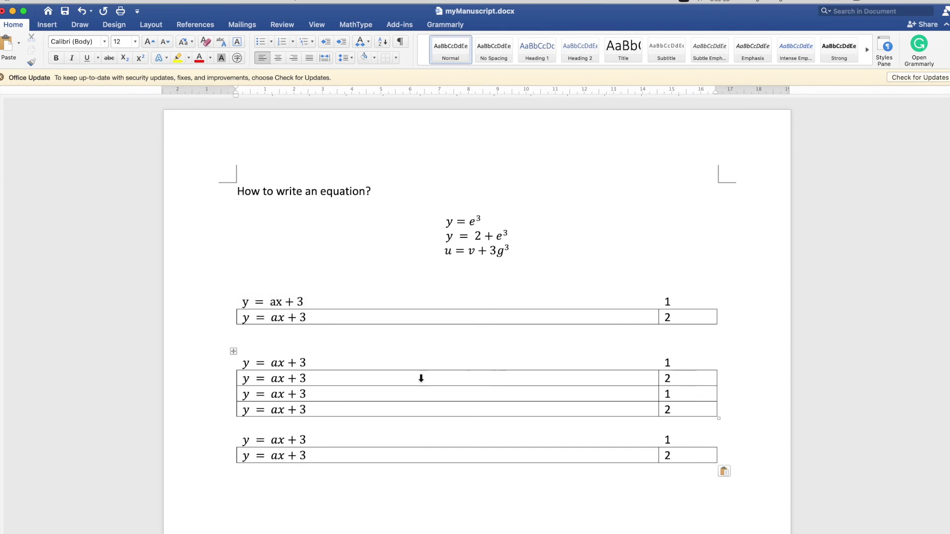
Select the whole document and update its fields so the equations renumber 1 to 8.
drag(559, 467, 195, 200)
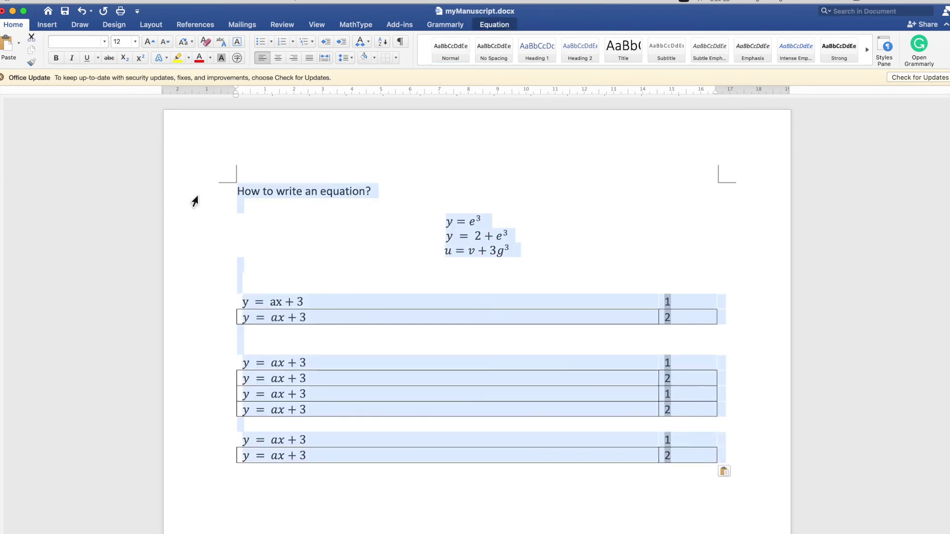
right_click(413, 303)
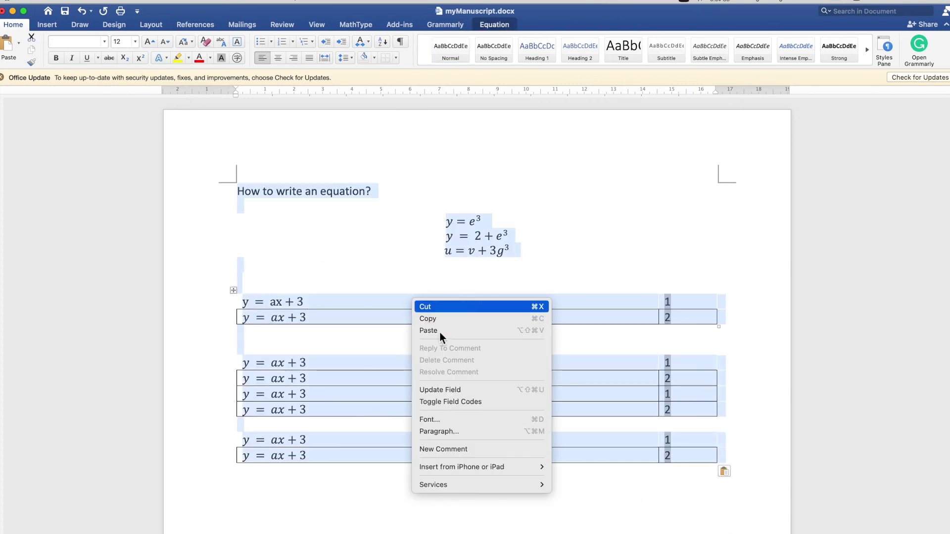
click(507, 390)
click(557, 526)
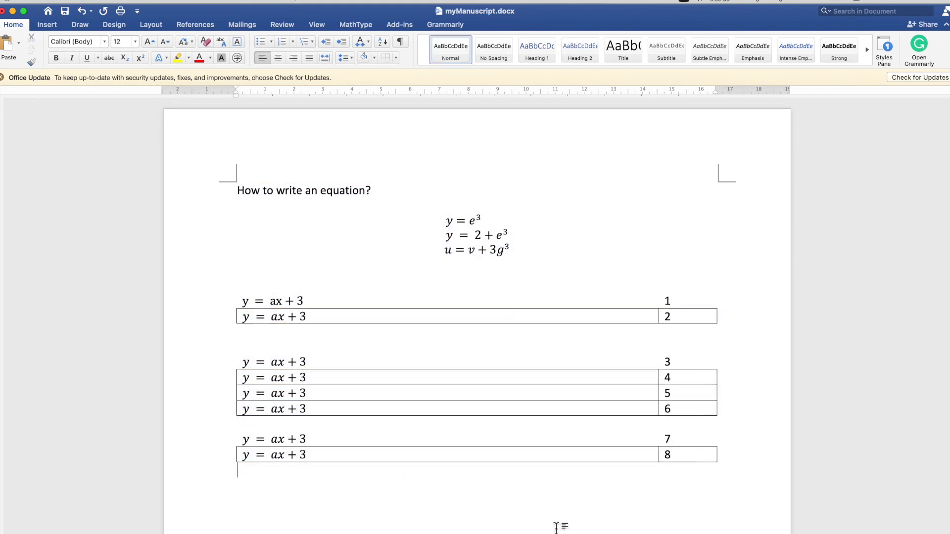
scroll(557, 526, down, 5)
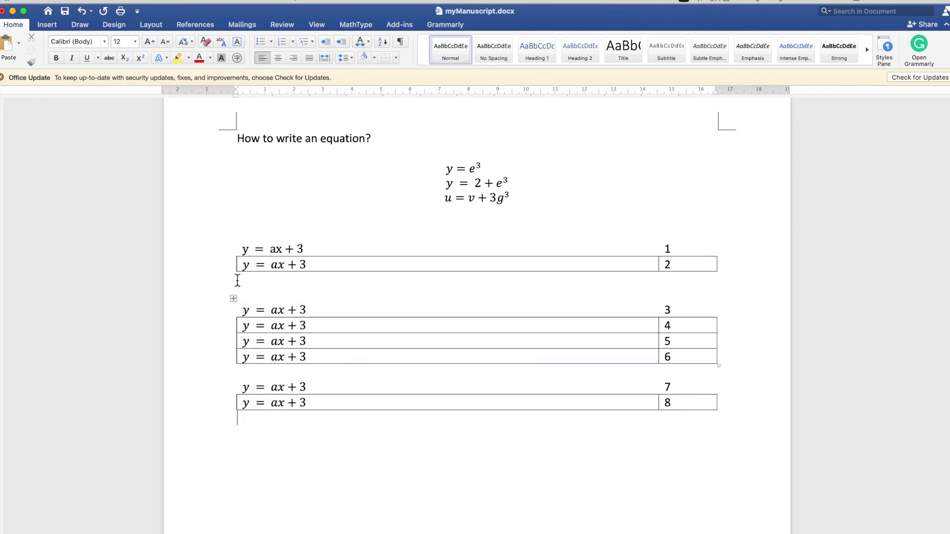
Apply No Border to each of the three equation tables in turn.
click(237, 242)
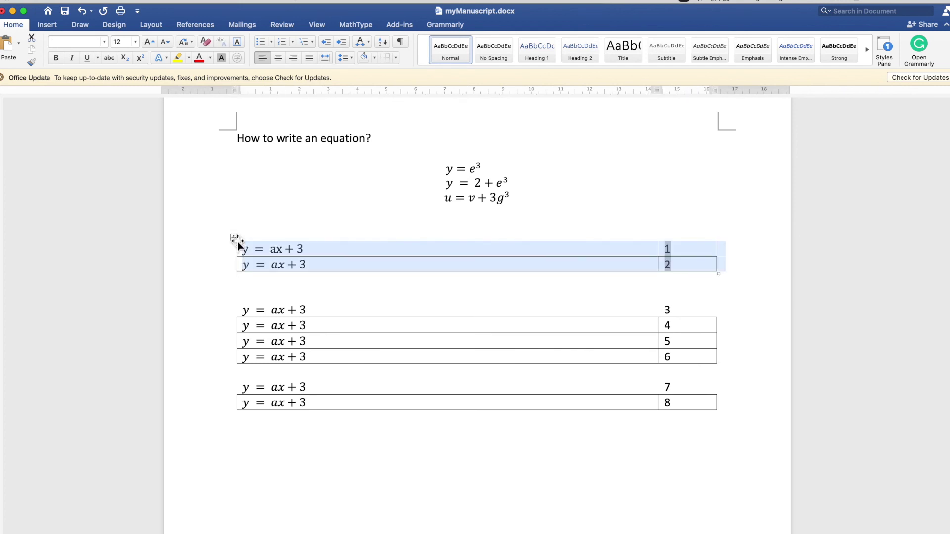
click(387, 58)
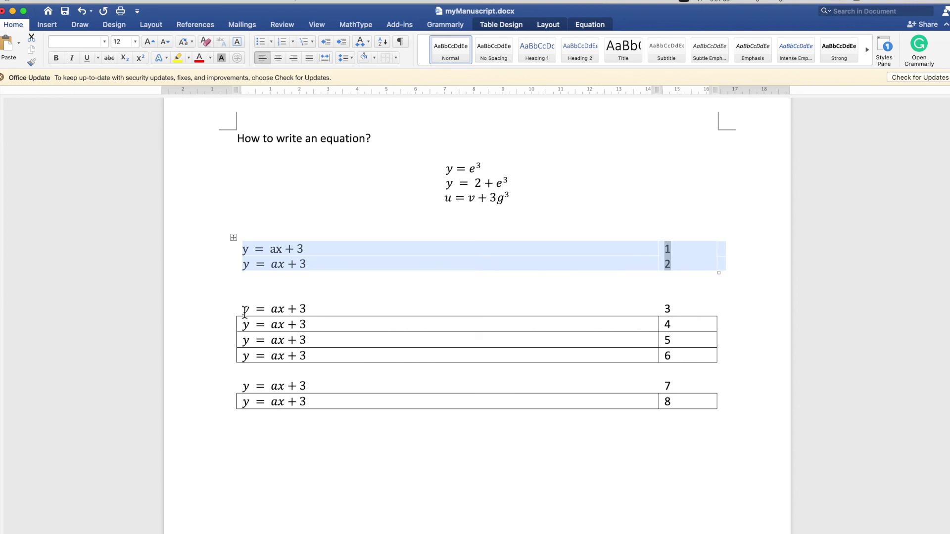
click(248, 325)
click(237, 298)
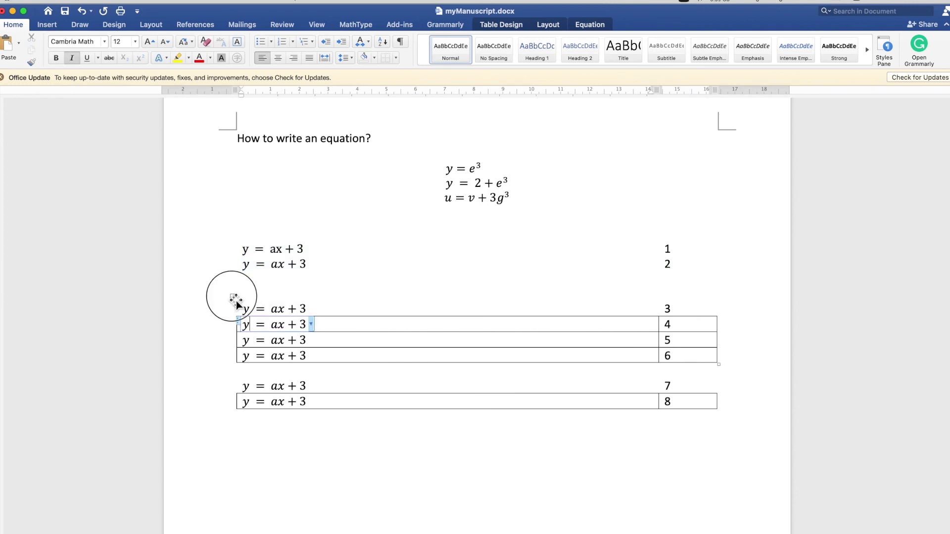
click(387, 58)
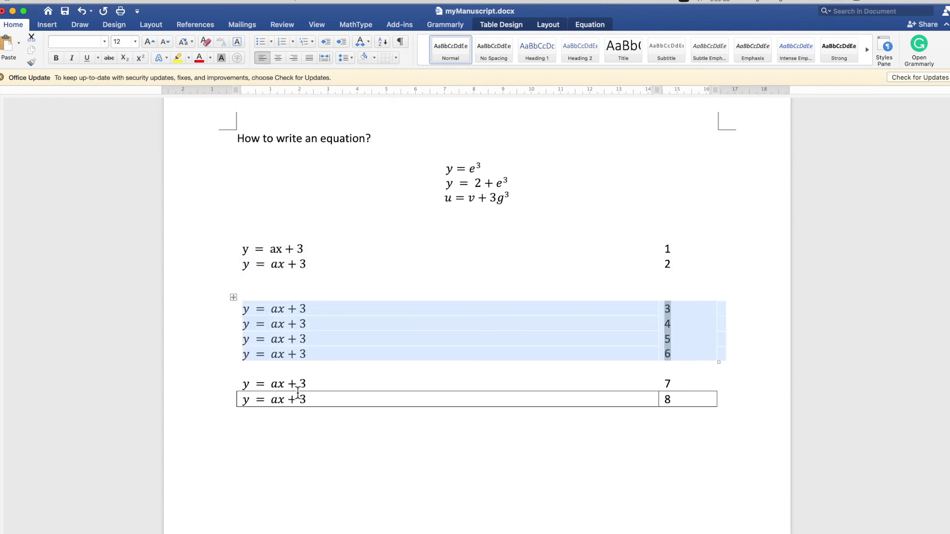
click(277, 399)
click(235, 374)
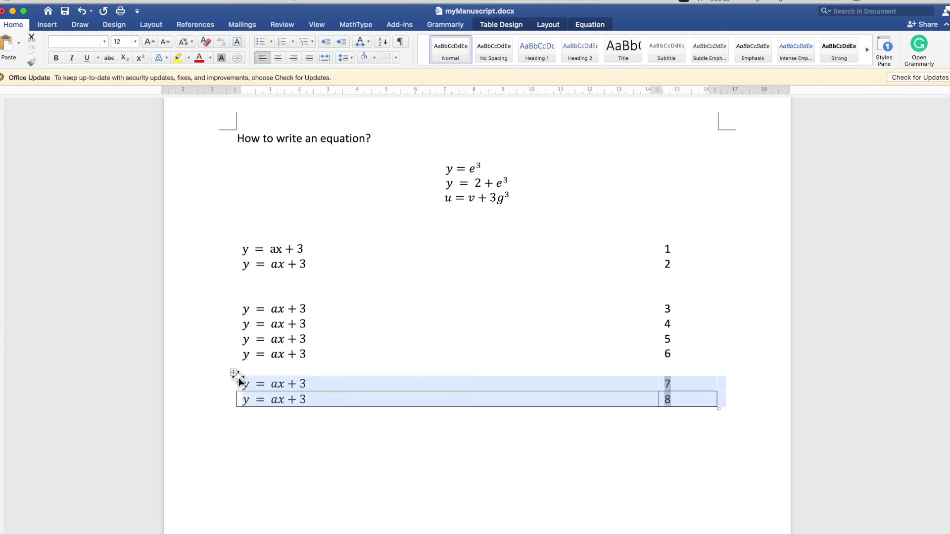
click(387, 58)
click(437, 477)
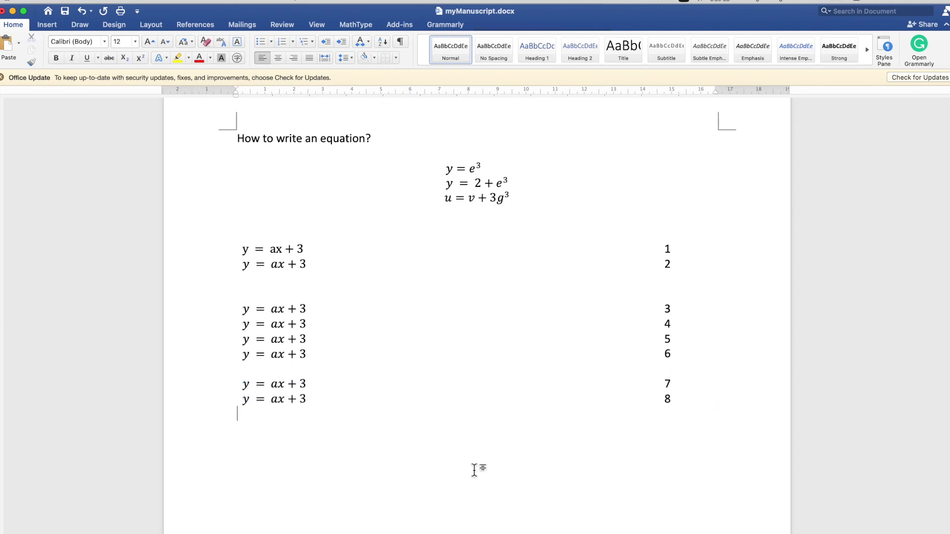
scroll(568, 445, up, 1)
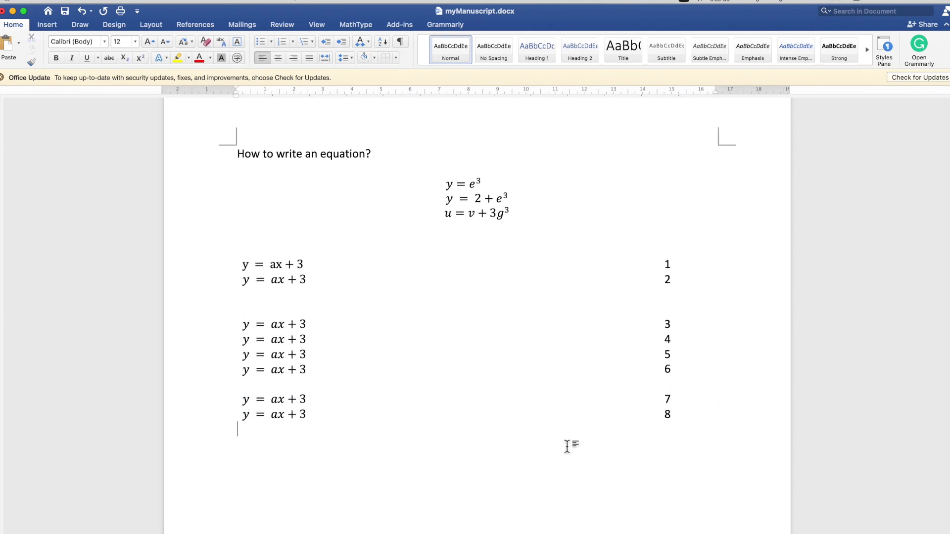